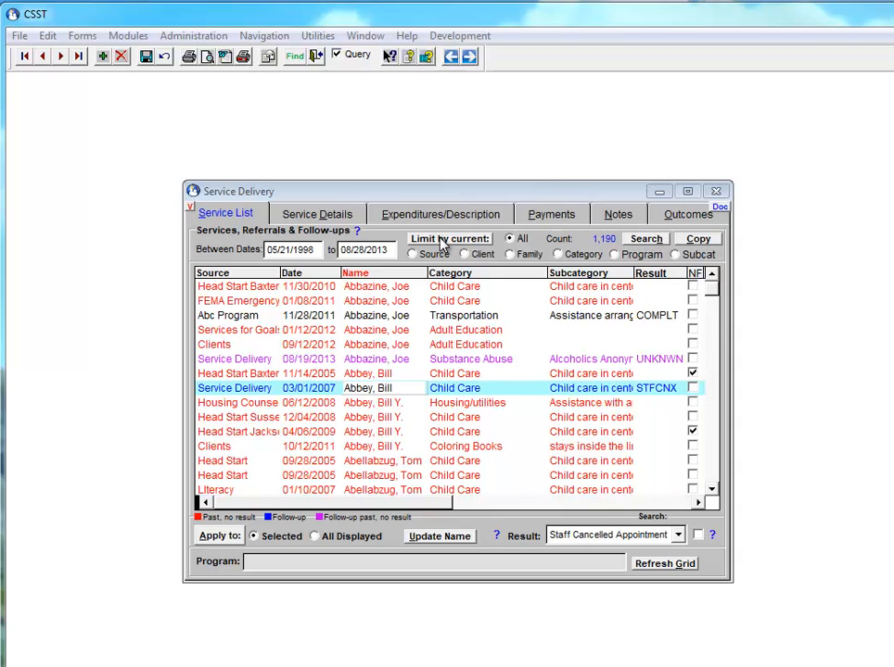
- Open the filter editor for the service list and review the fields available for selection criteria
click(443, 243)
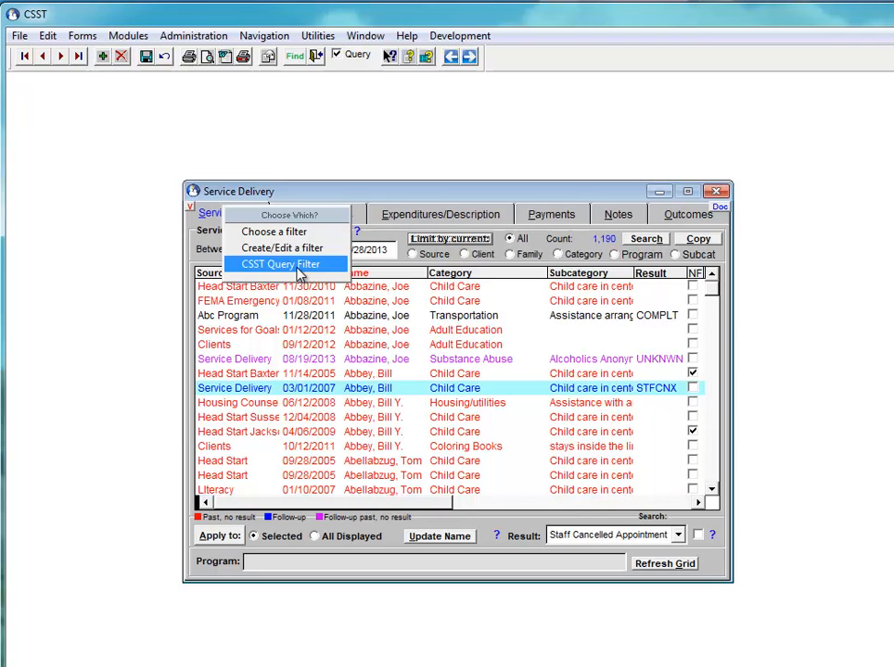
click(288, 253)
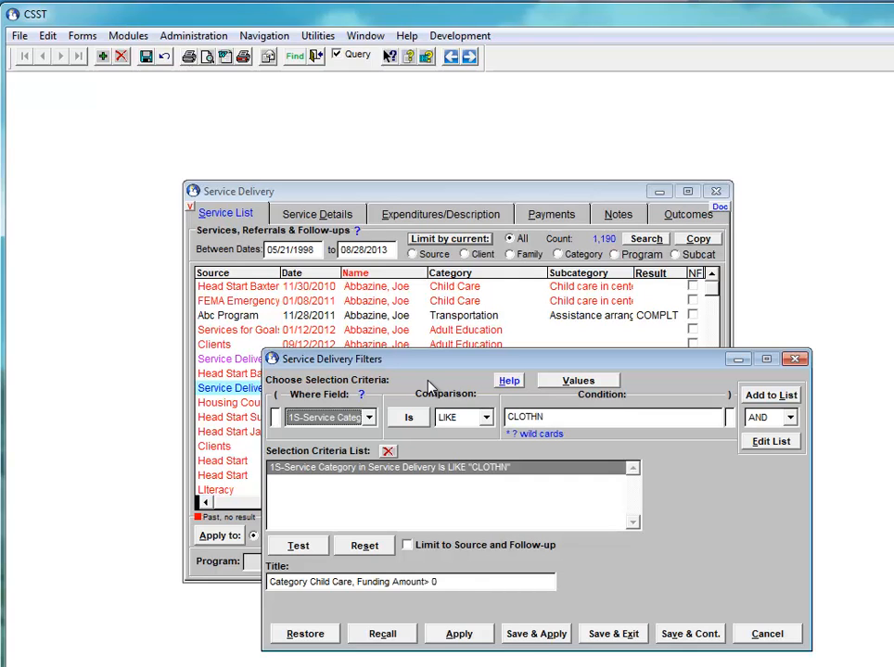
click(370, 418)
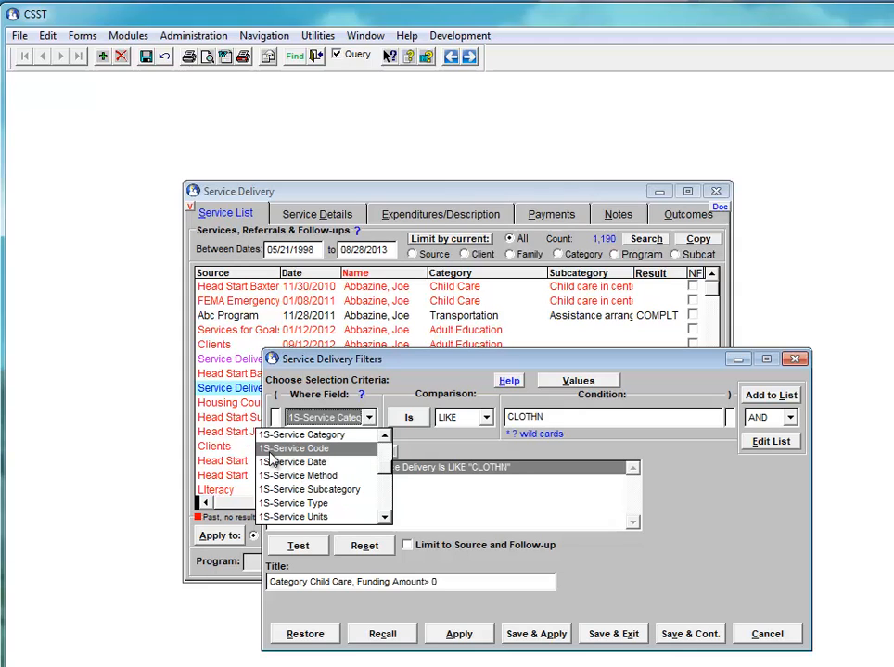
click(388, 508)
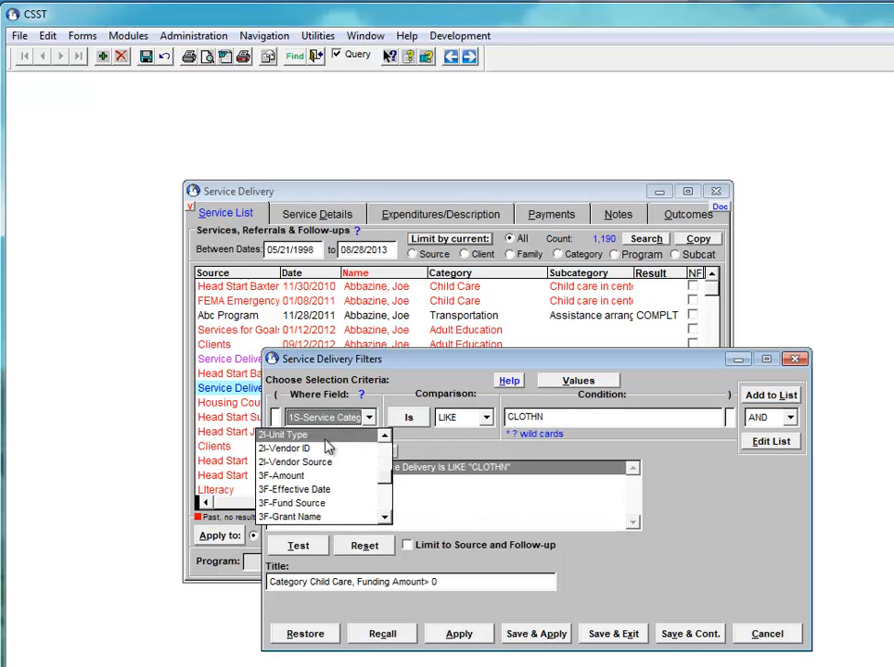
click(395, 393)
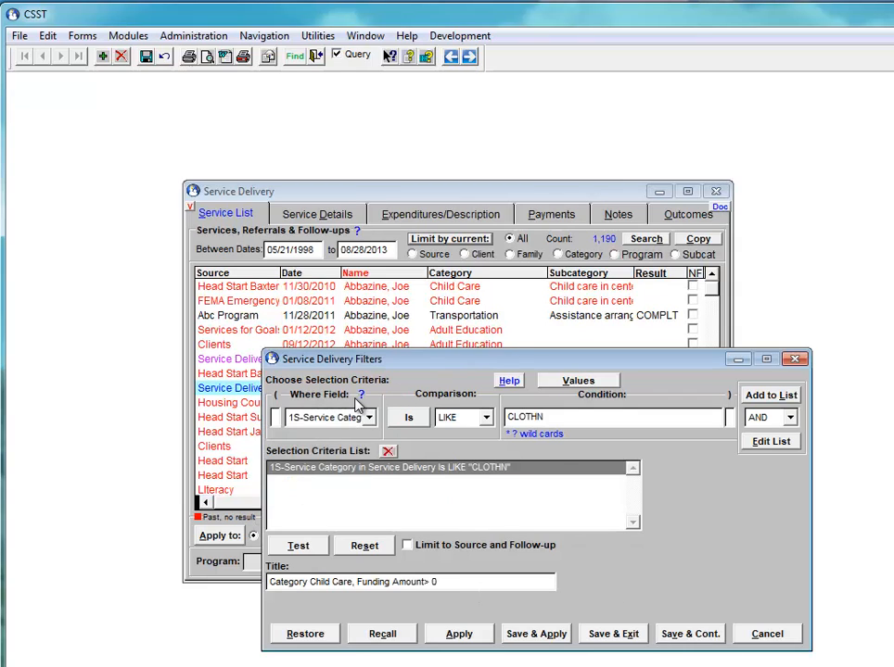
mouse_move(363, 399)
- Change the 1S-Service Category criterion's condition to CHLDCR (Child Care) from the codes list and update it in the criteria list
click(368, 419)
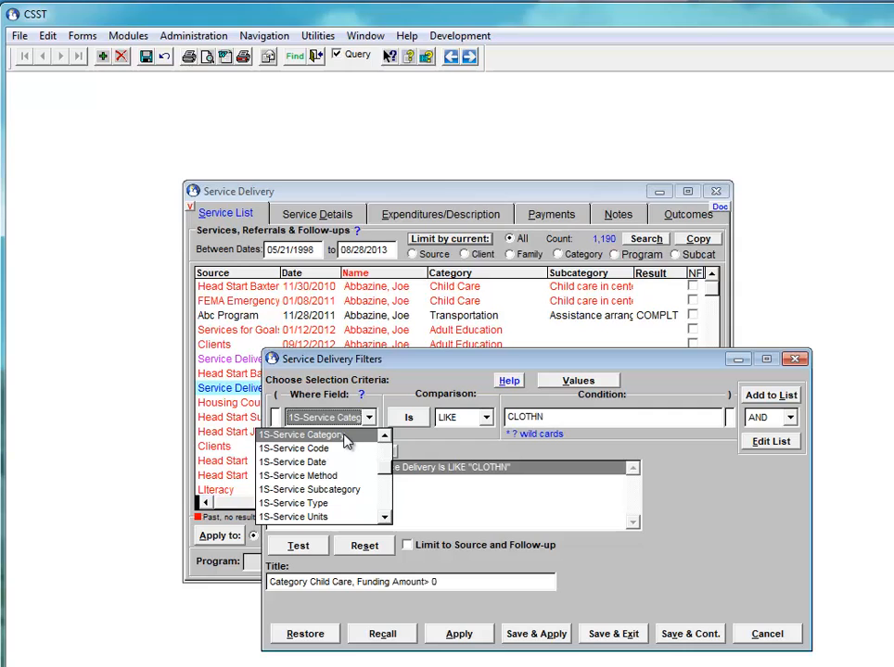
click(344, 420)
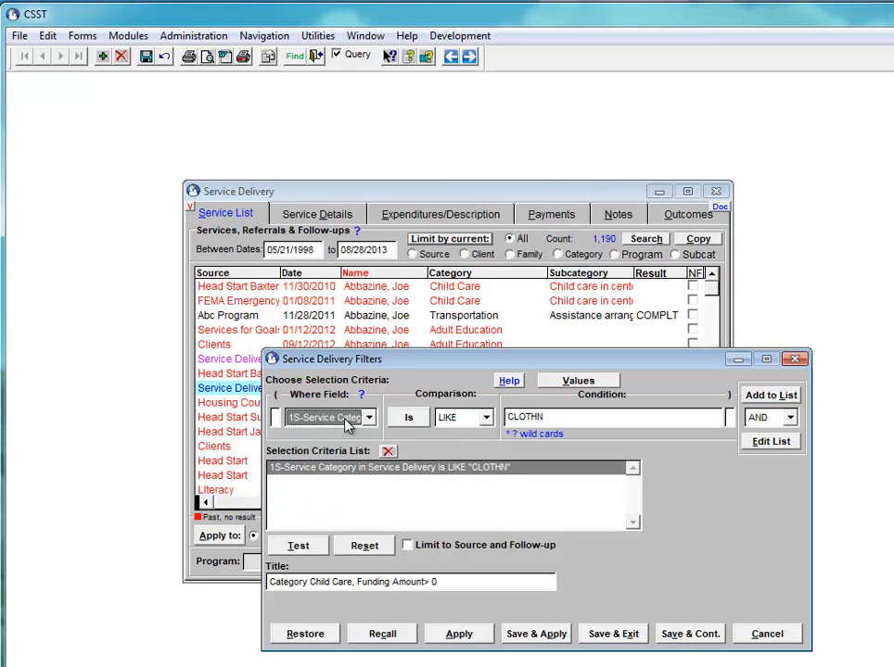
right_click(531, 418)
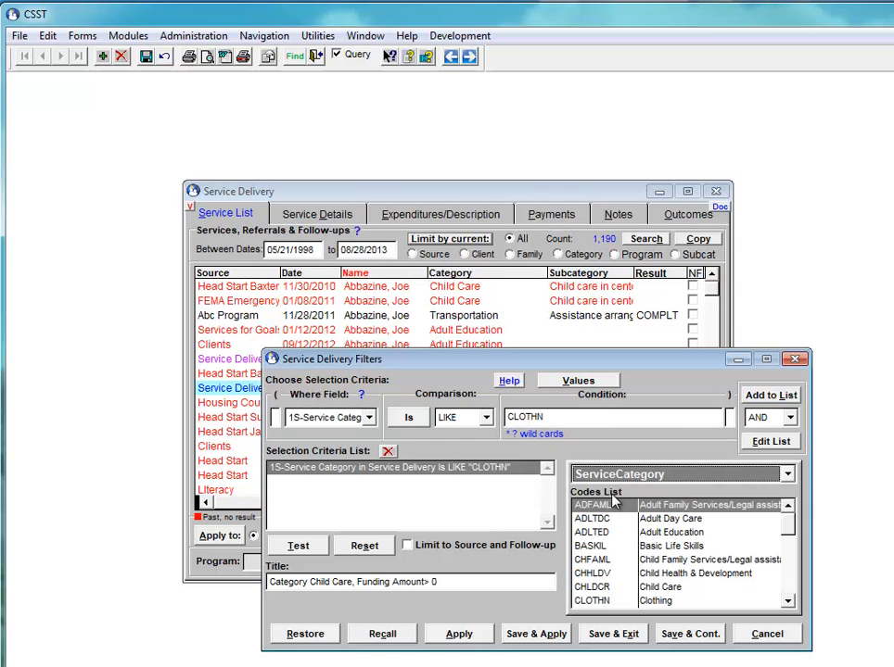
click(598, 589)
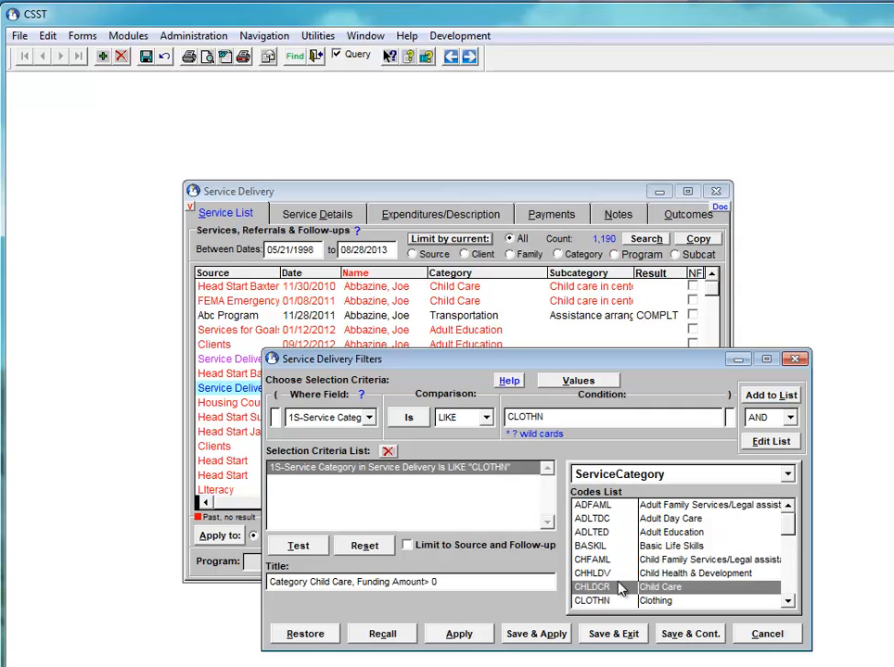
right_click(547, 424)
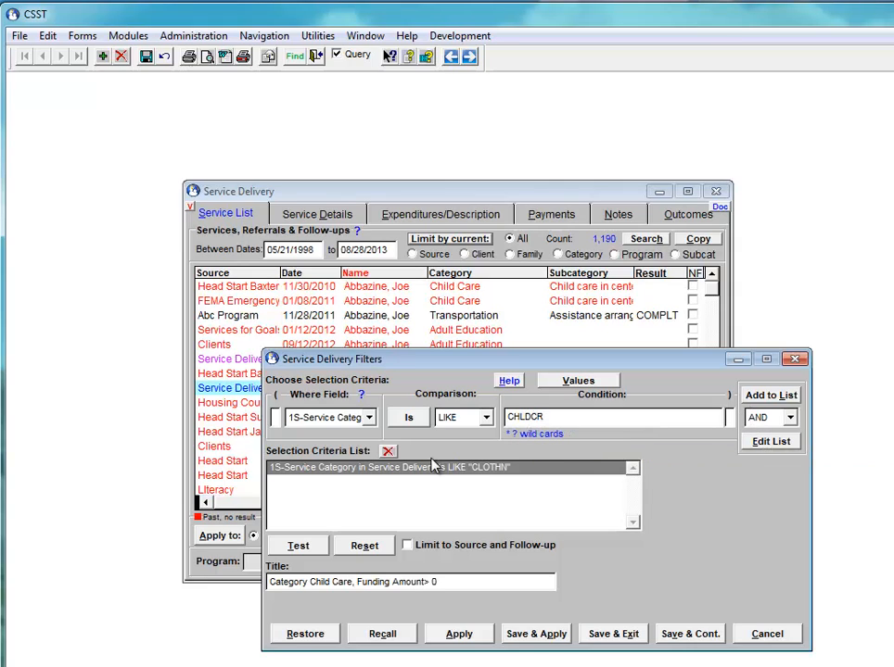
click(767, 441)
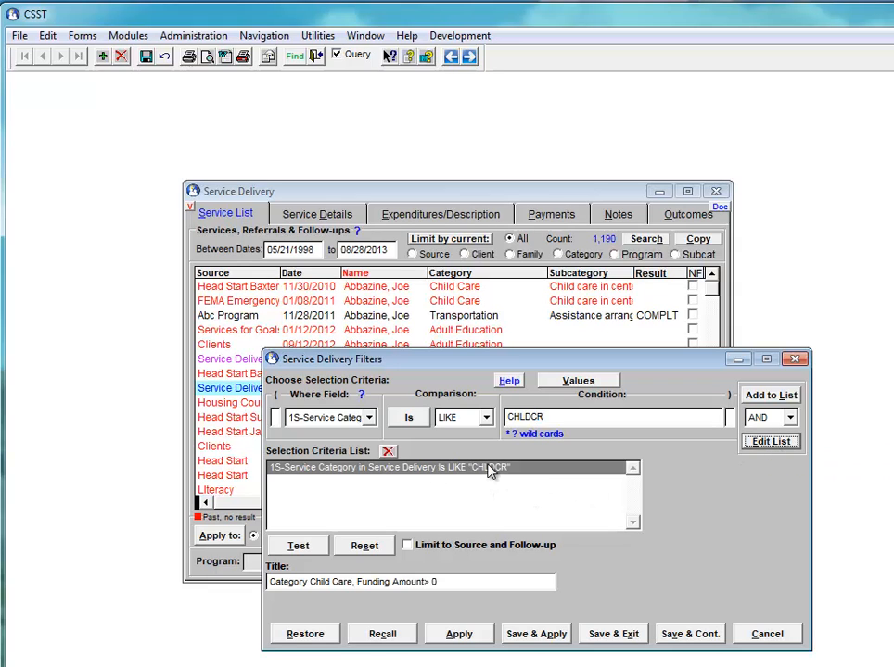
click(448, 582)
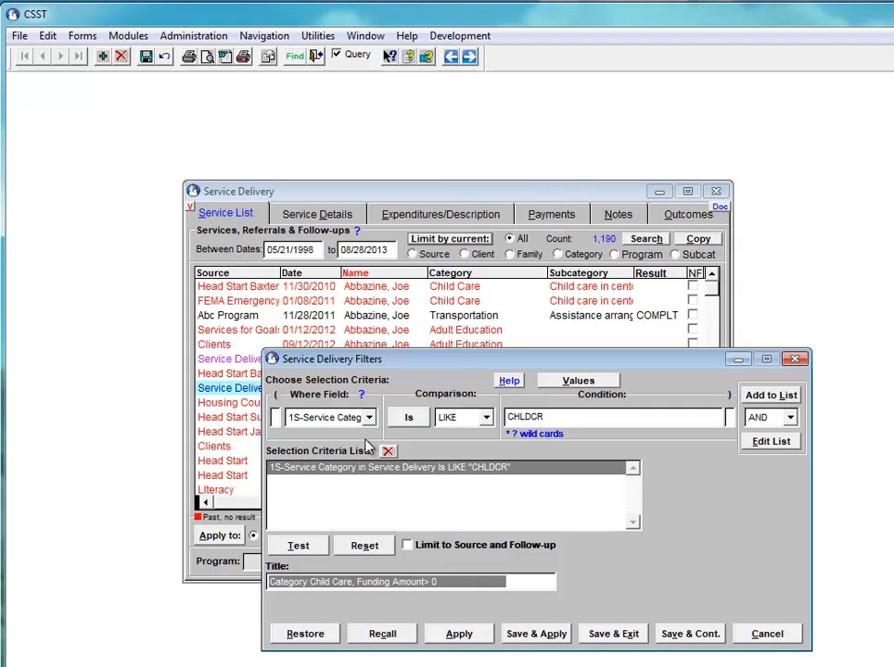
- Add a second criterion, joined with AND, for 3F-Amount greater than $0.00
click(369, 417)
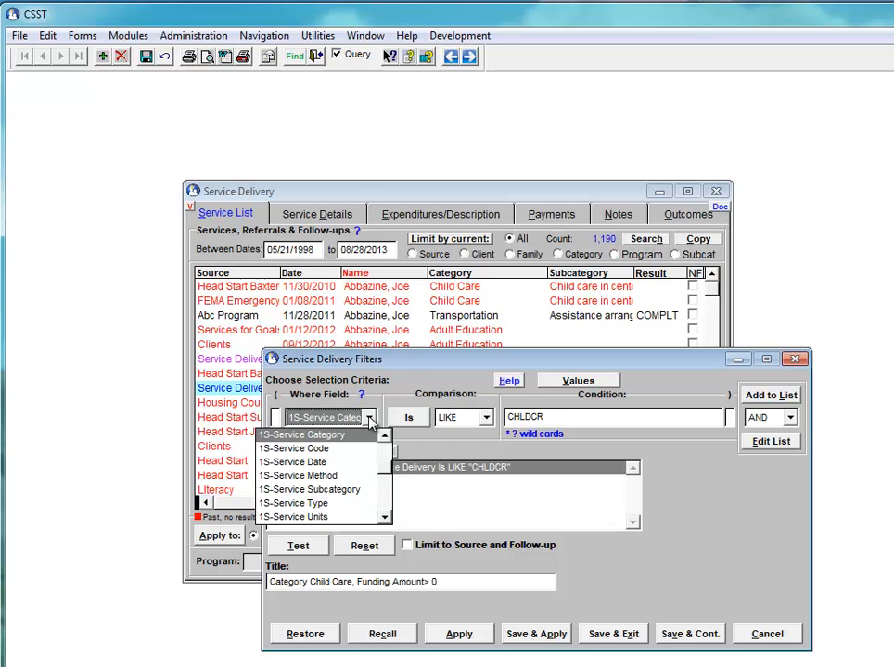
key(3)
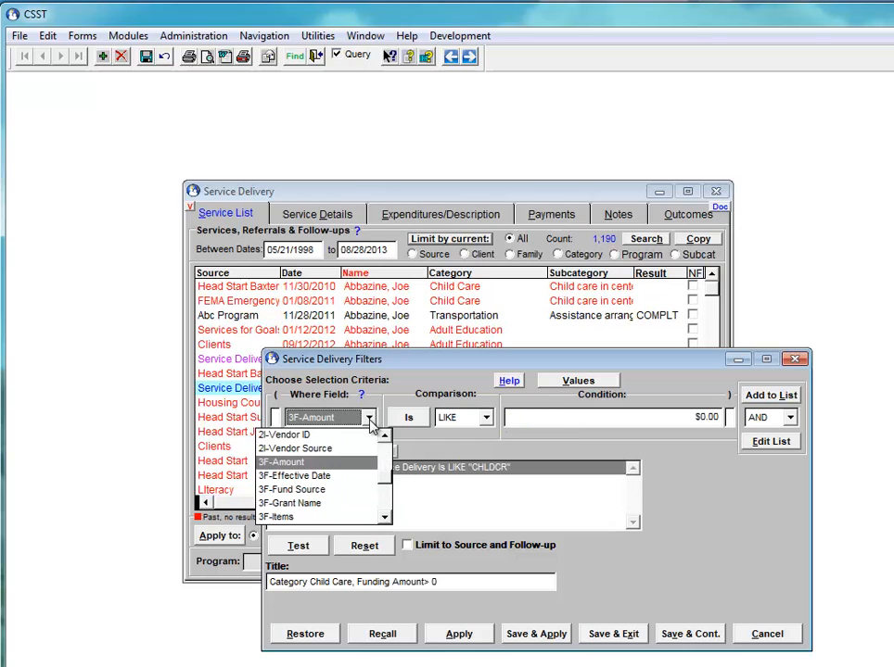
click(309, 462)
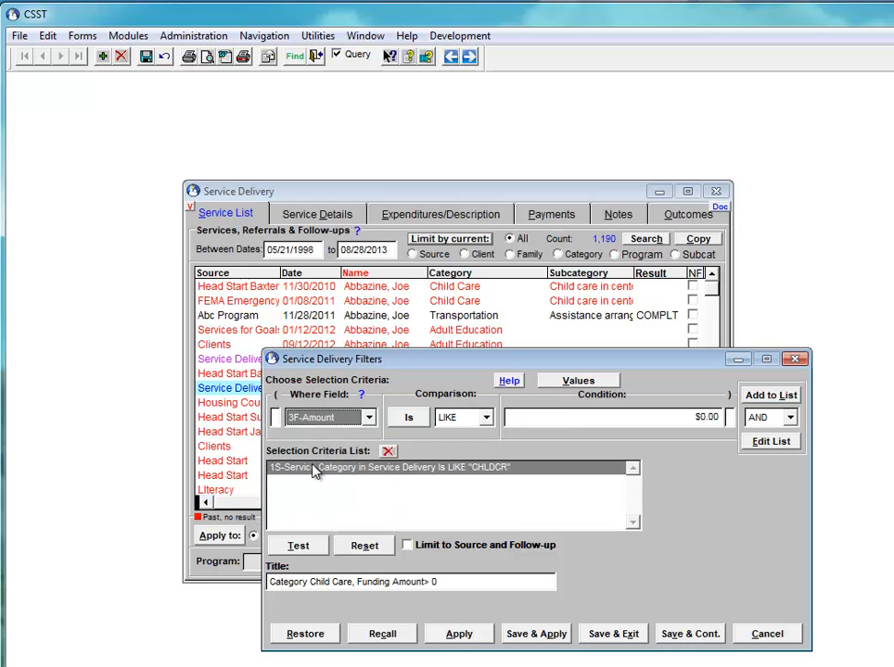
click(486, 417)
click(457, 478)
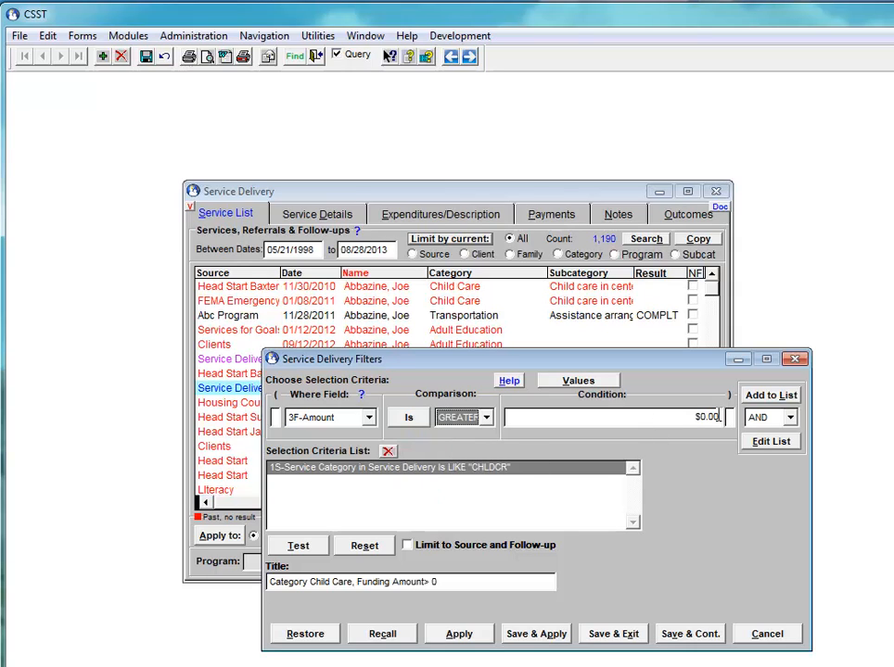
click(770, 395)
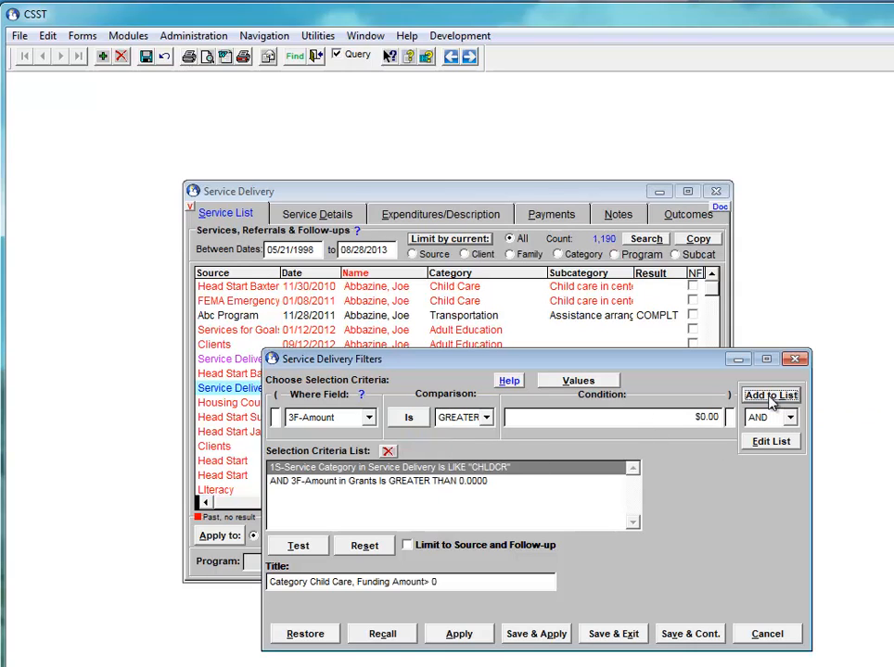
- Test the combined criteria, and save and apply the filter titled "Category Child Care, Funding Amount> 0"
click(362, 482)
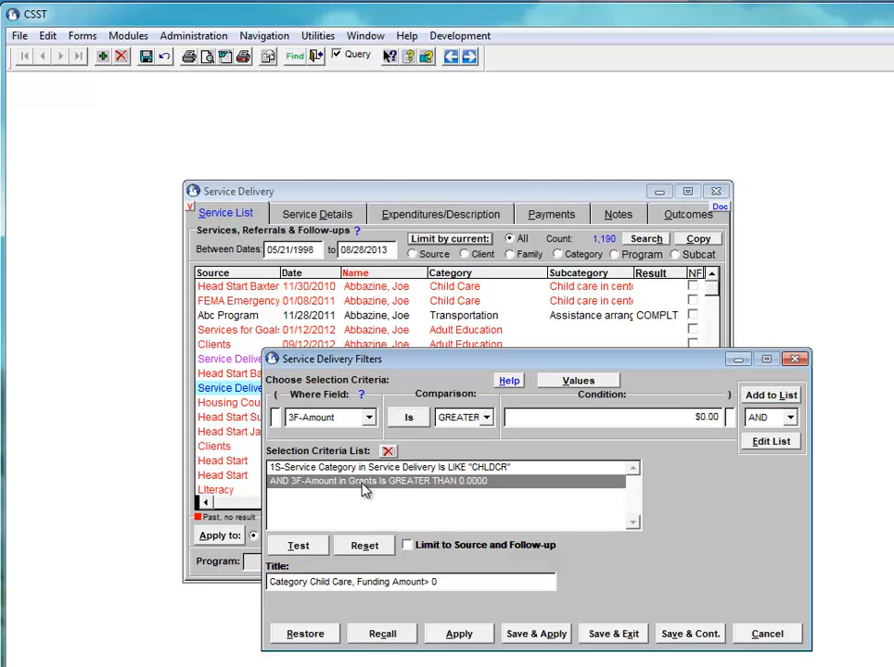
click(309, 548)
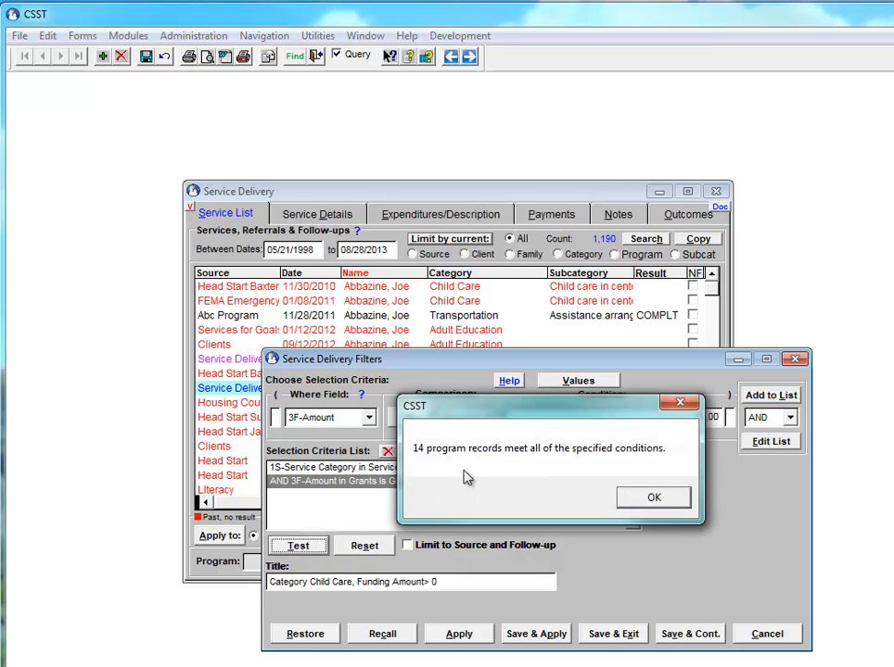
click(641, 501)
triple_click(451, 581)
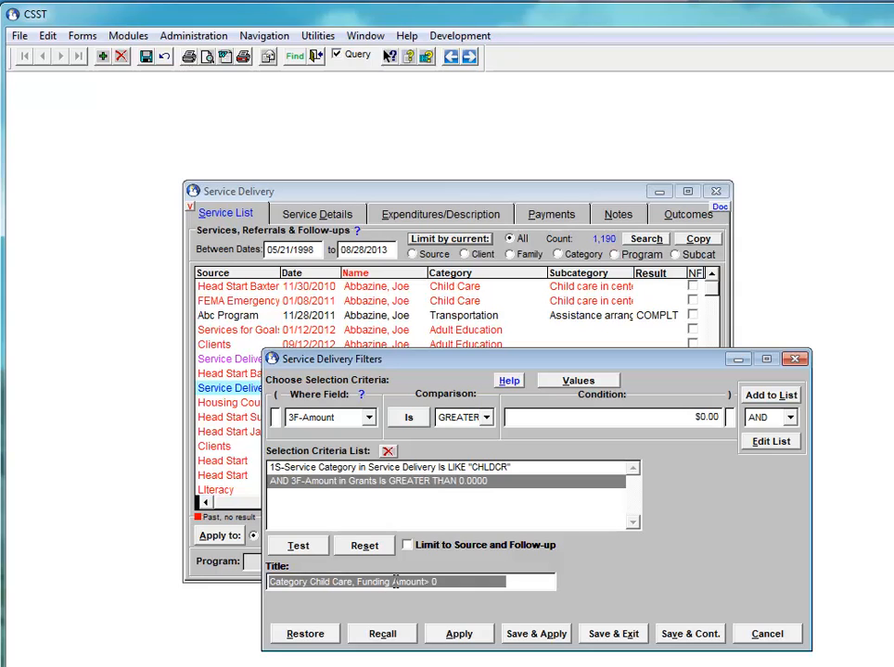
click(542, 638)
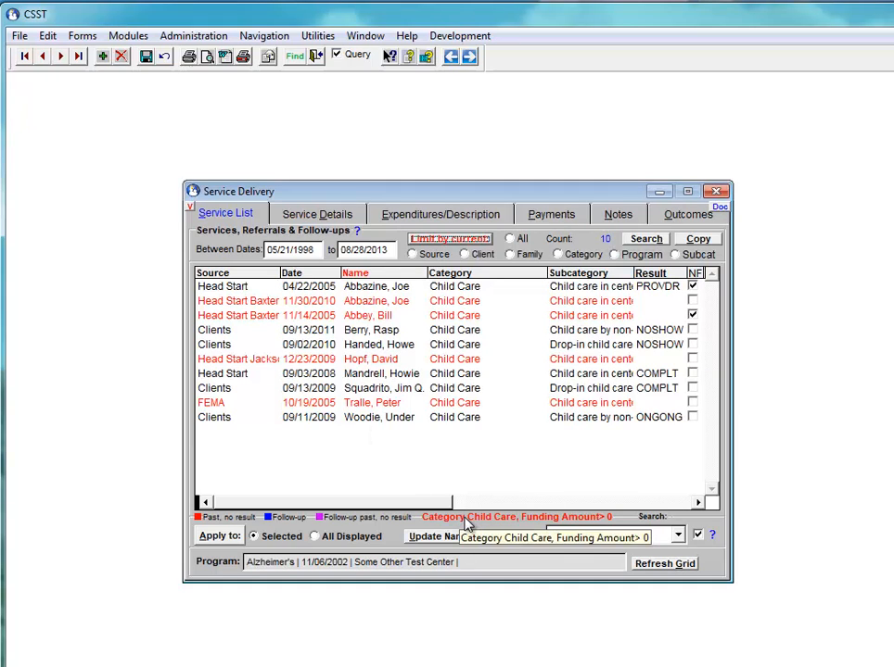
- Toggle the current filter off and on, ending with the service list unfiltered
click(441, 241)
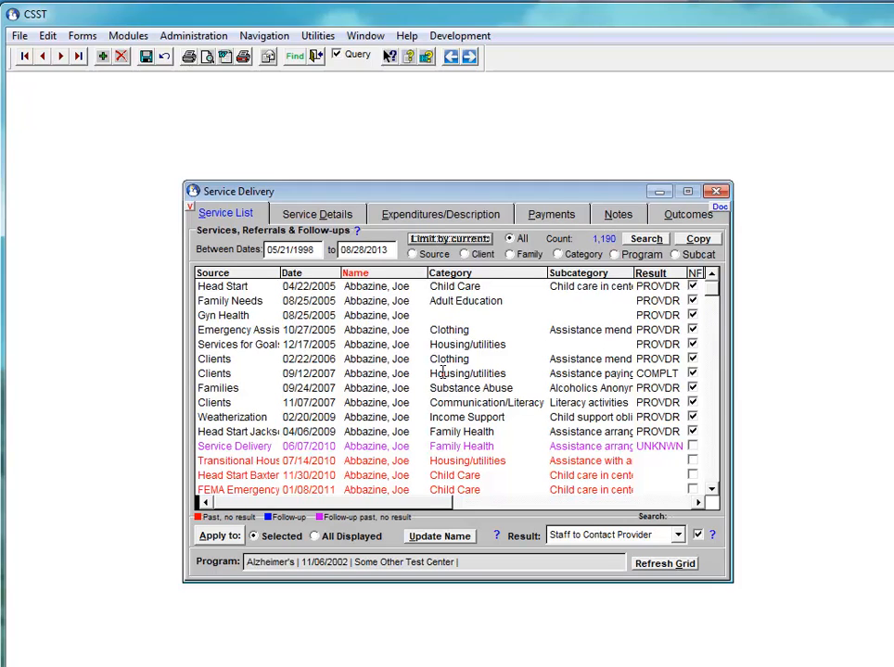
click(433, 239)
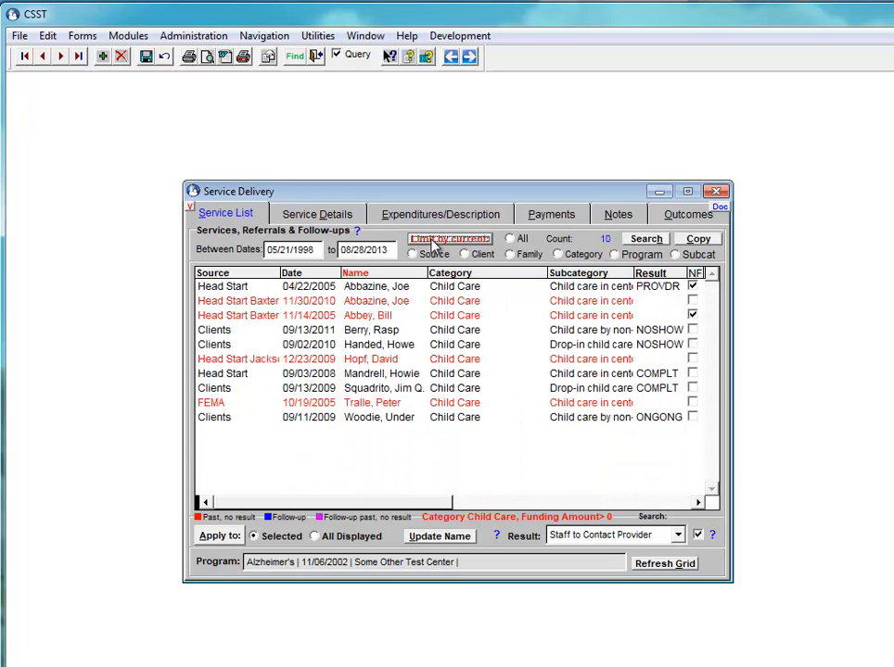
click(431, 239)
- Choose the saved filter "Child Care Source & Follow-up Only" and apply it to the service list
right_click(431, 239)
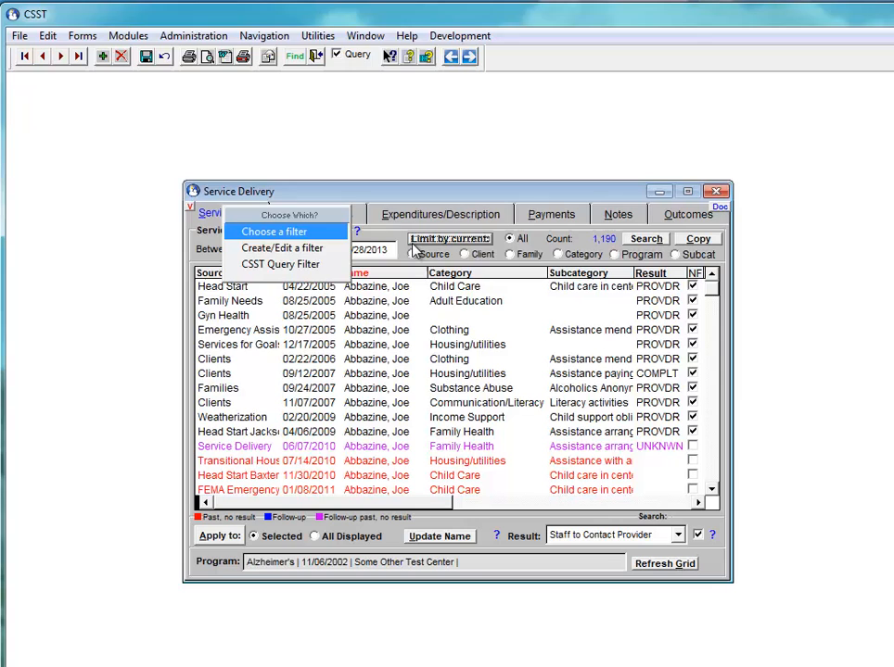
click(295, 237)
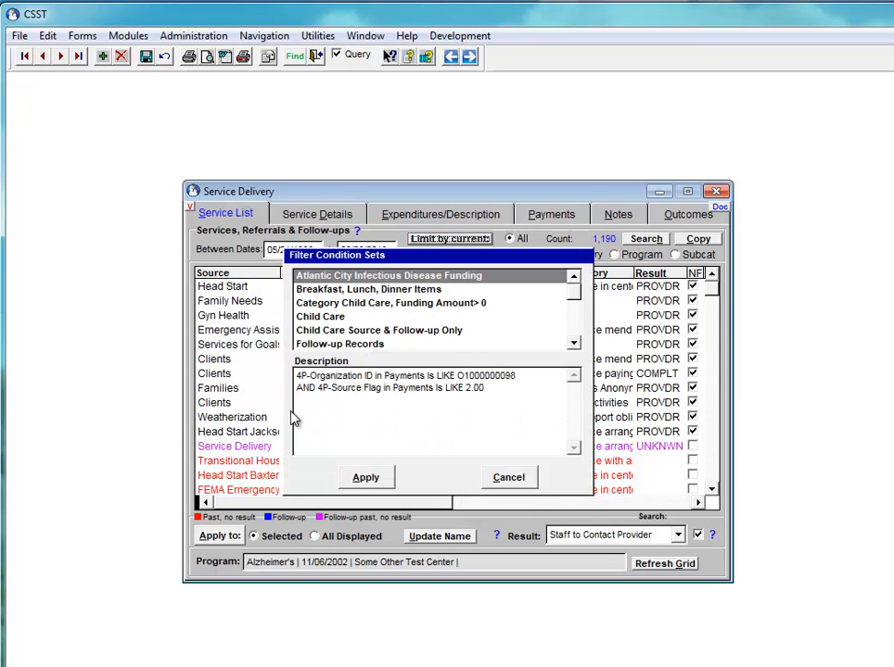
click(372, 333)
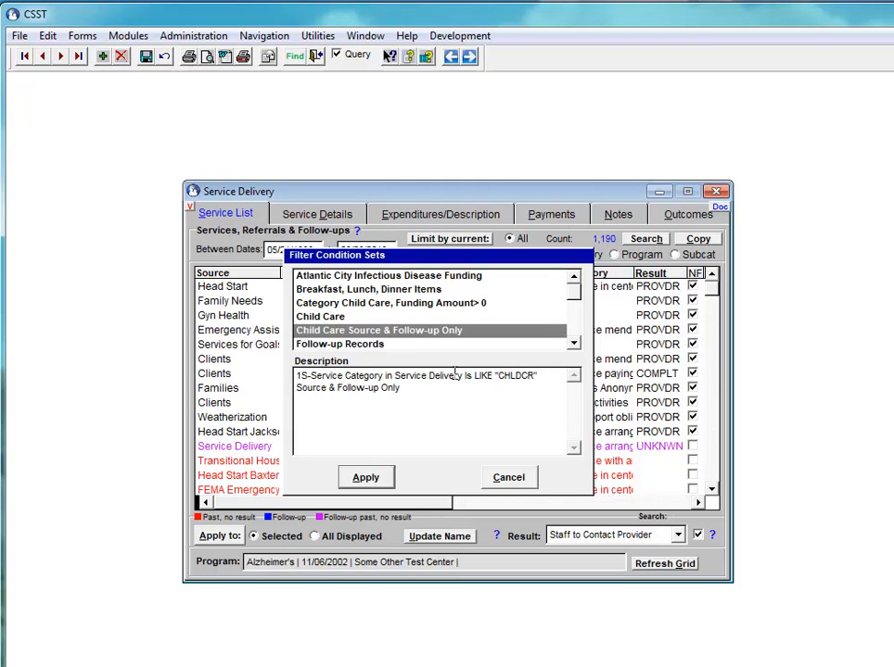
click(363, 481)
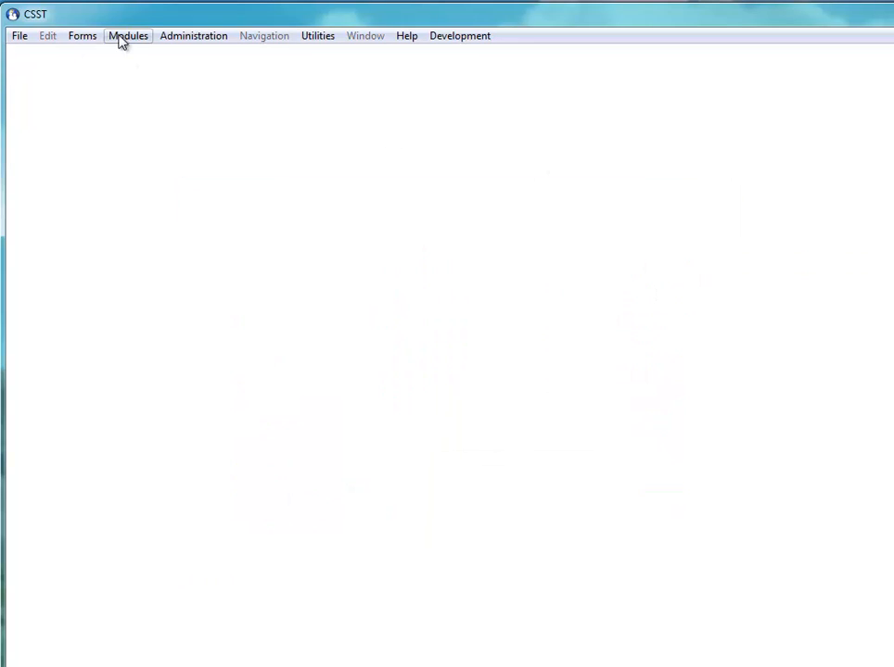
- Reopen the Service Delivery module and limit its service list with the last used filter, "Child Care Source & Follow-up Only"
click(118, 37)
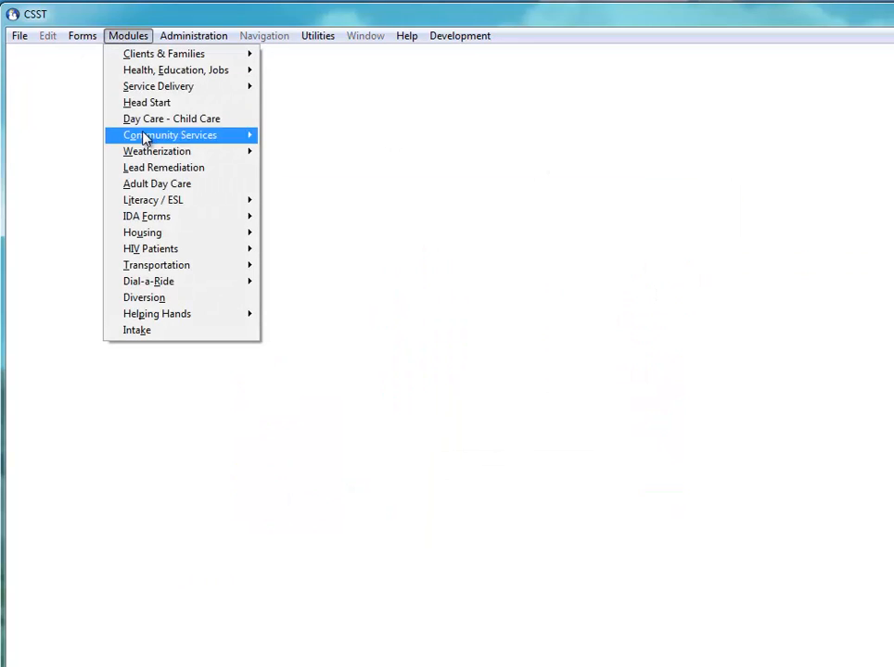
mouse_move(159, 93)
click(306, 103)
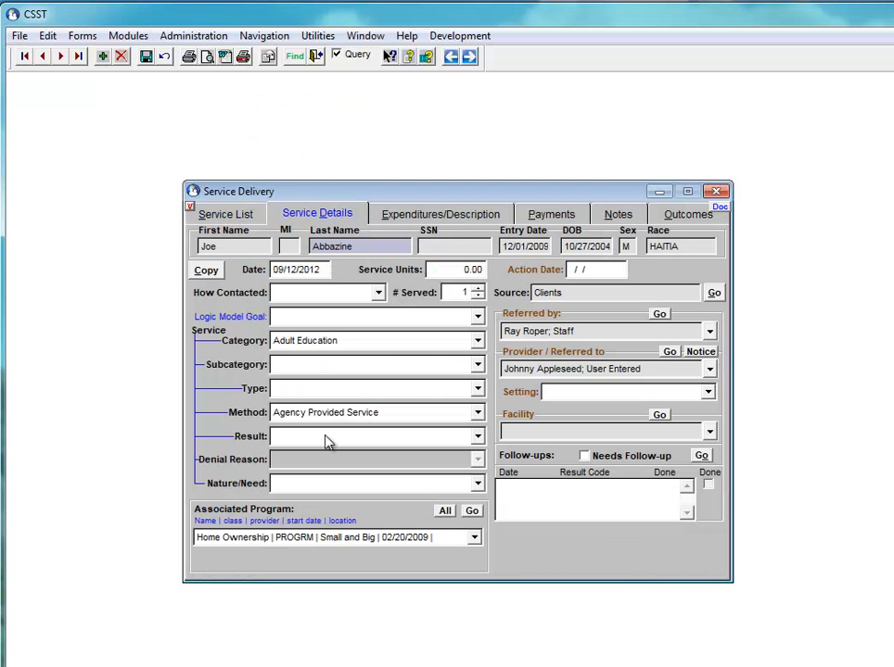
click(249, 215)
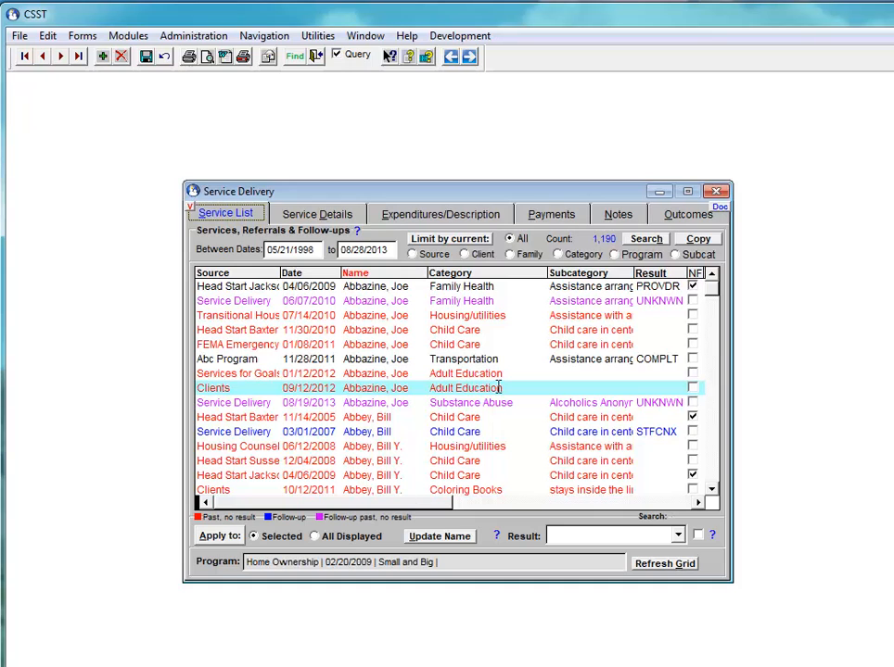
click(443, 239)
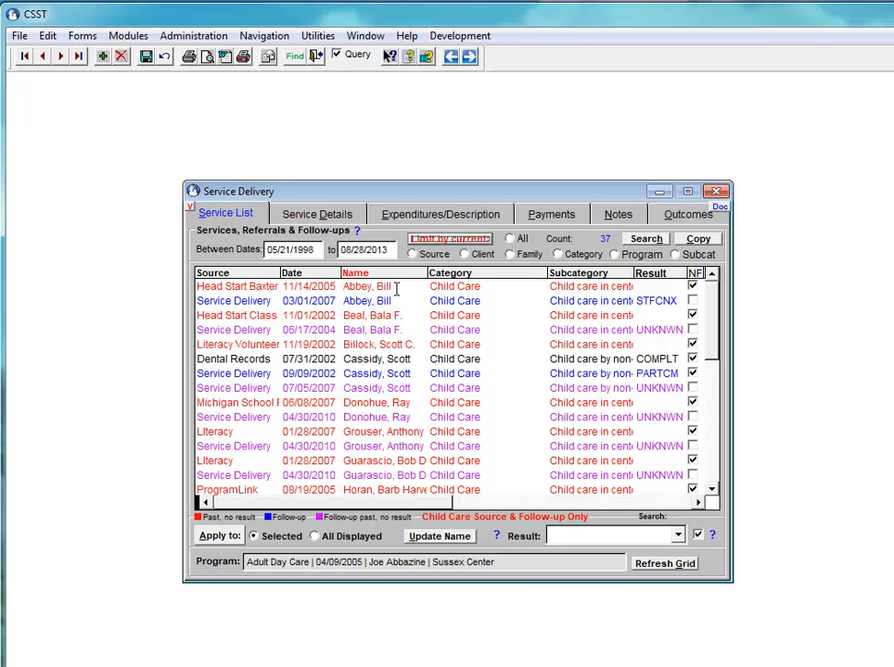
- Remove the list's filter and recall the saved "Child Care Source & Follow-up Only" filter in the filter editor
click(446, 243)
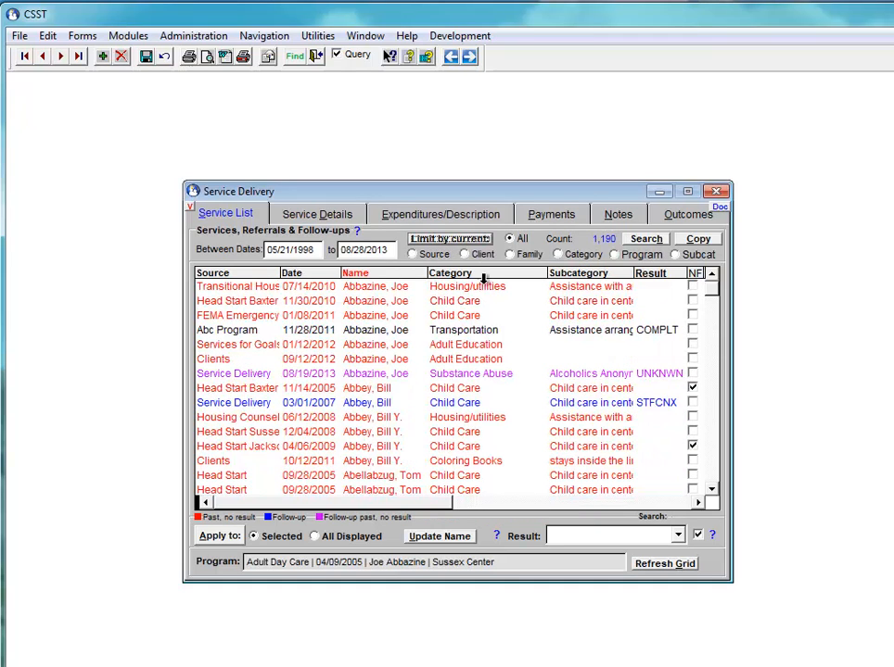
right_click(446, 243)
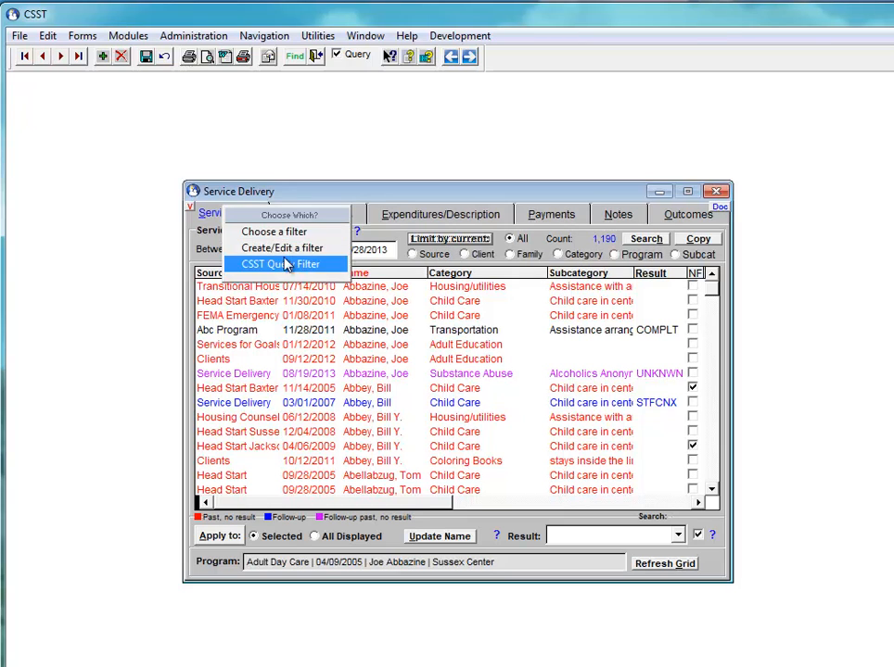
click(232, 248)
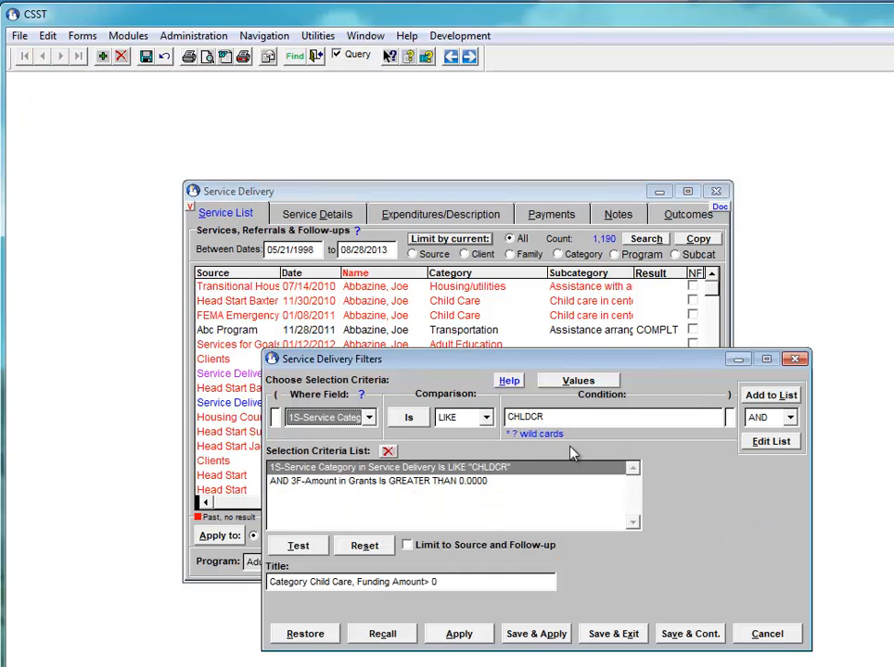
click(386, 638)
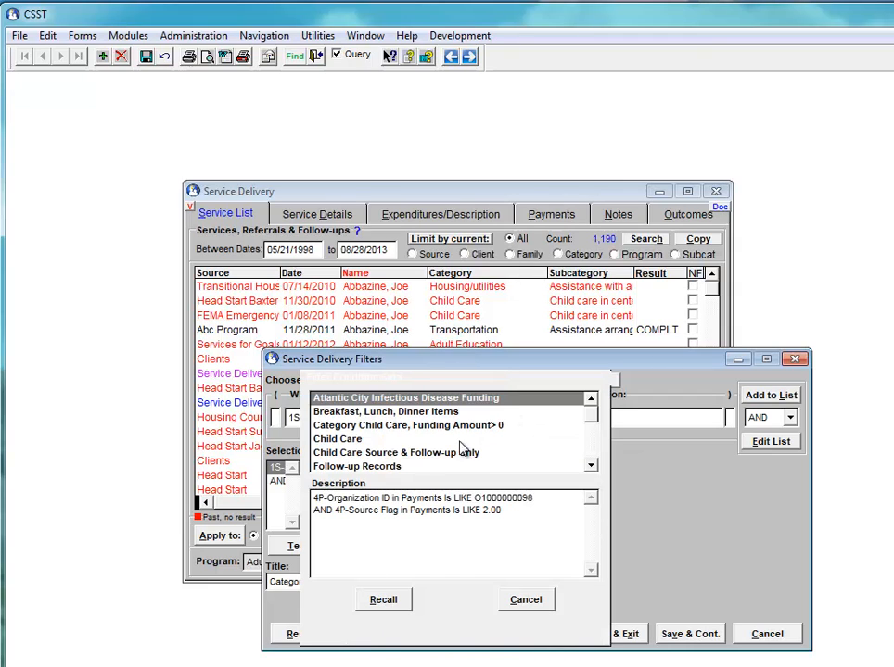
click(410, 452)
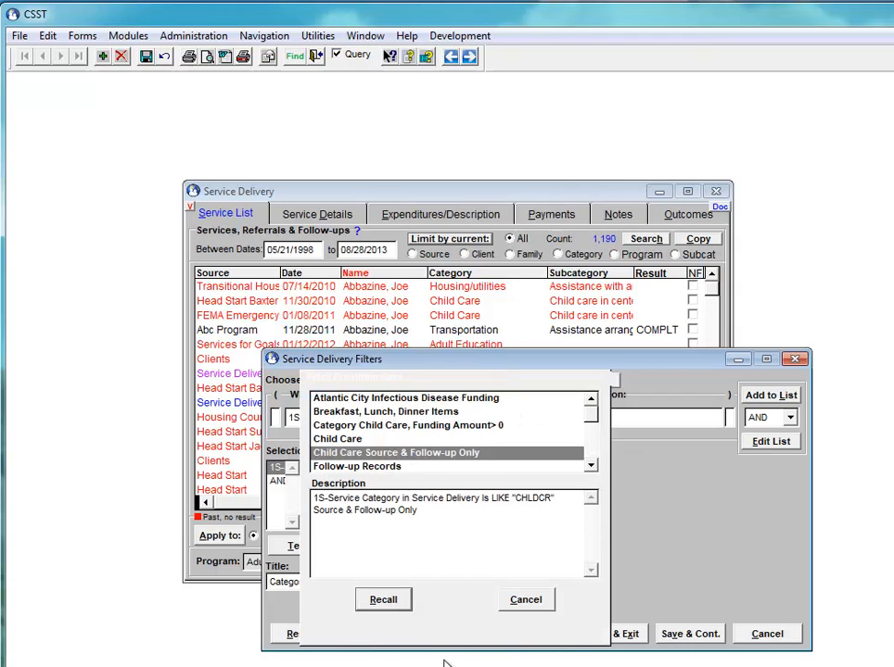
click(389, 604)
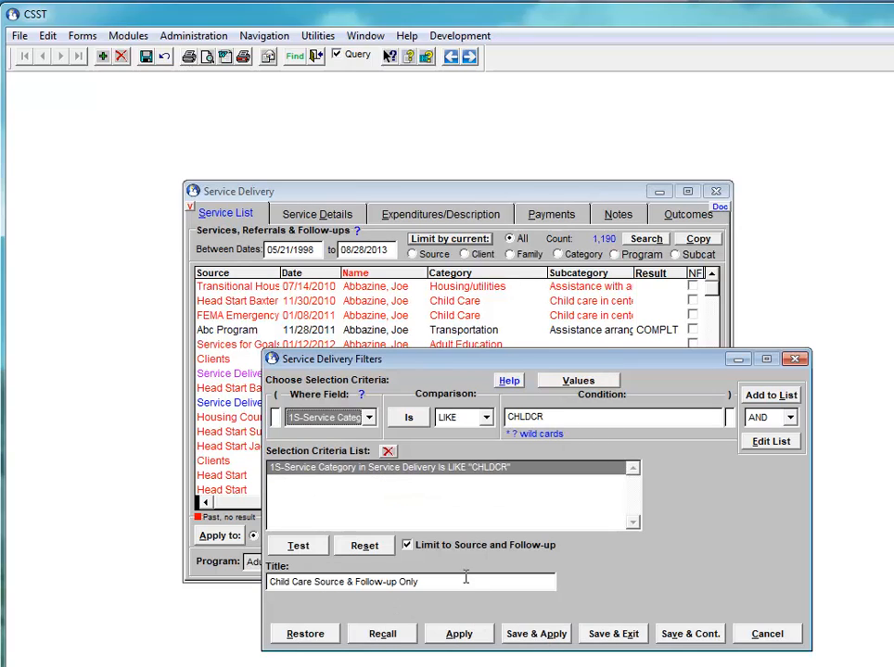